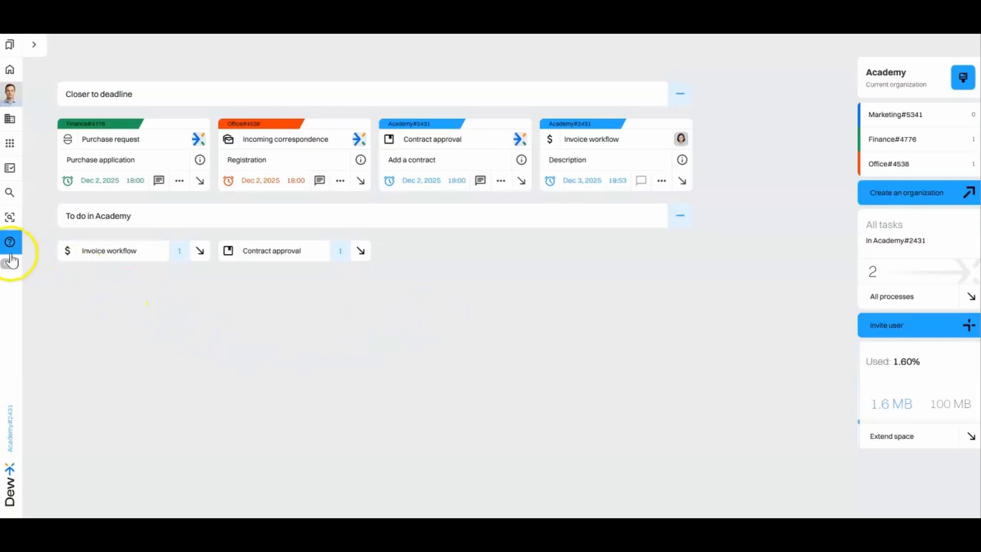
# Open the organization's dictionaries and hide the Document Type dictionary.
pyautogui.click(10, 169)
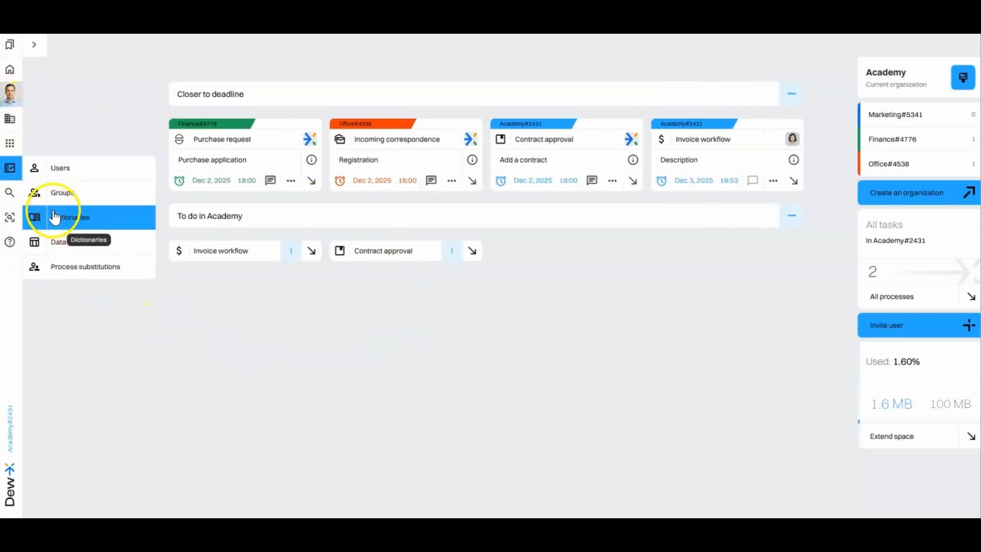
pyautogui.click(104, 220)
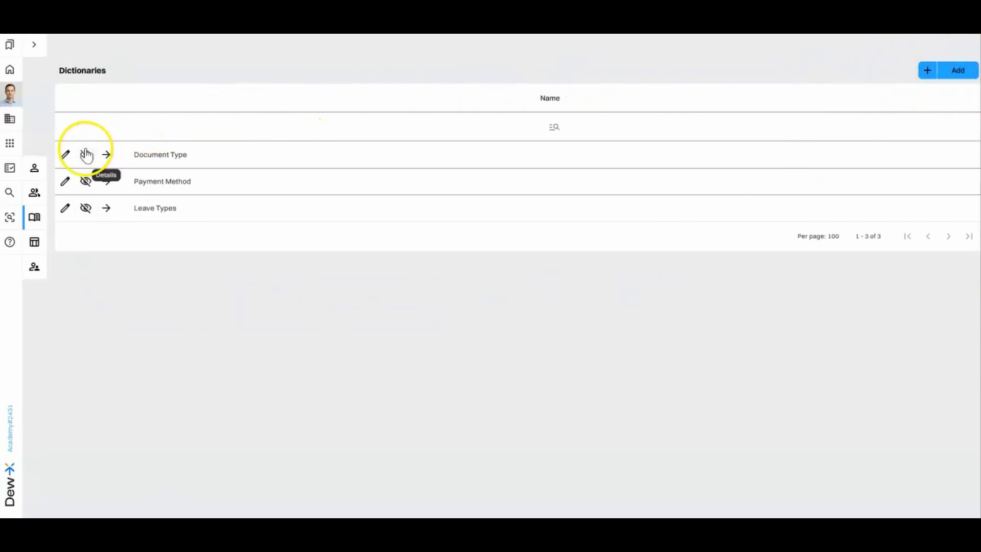
pyautogui.click(66, 155)
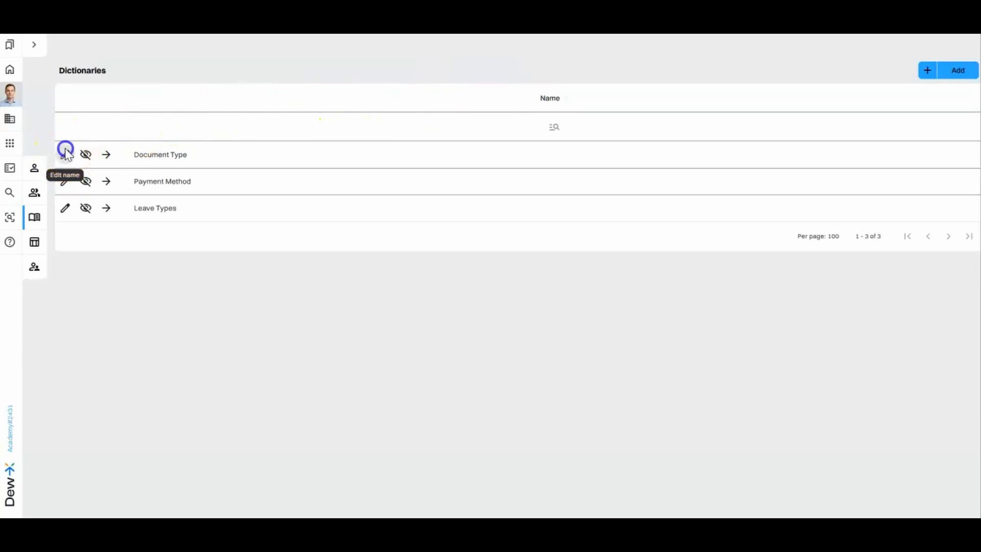
pyautogui.click(362, 318)
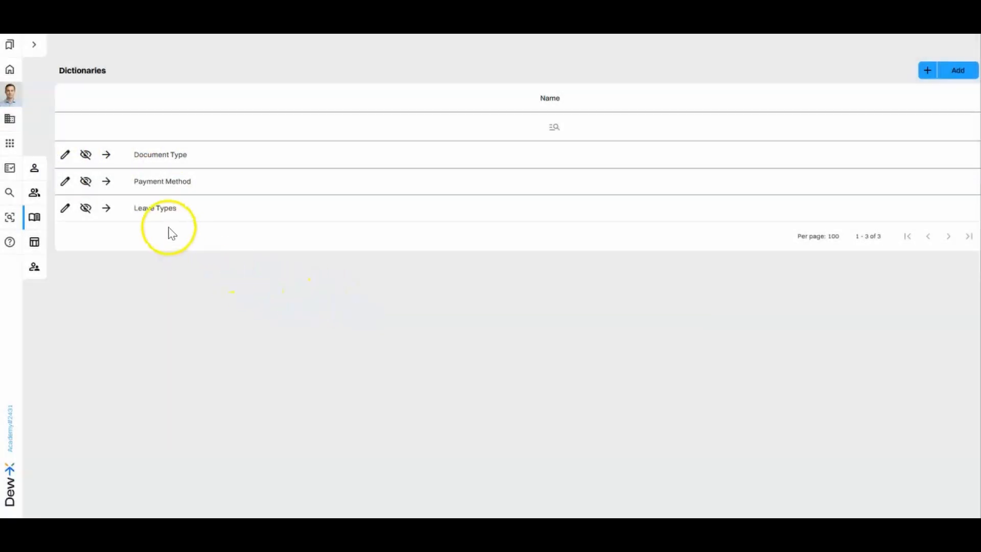
pyautogui.click(85, 155)
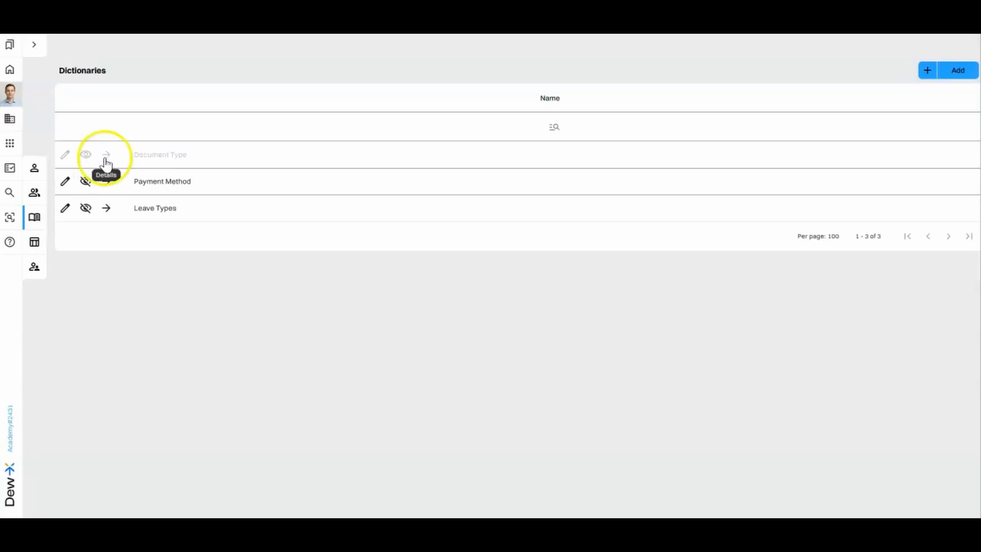
# Examine the values stored in the Payment Method dictionary and return to the dictionaries list.
pyautogui.click(107, 182)
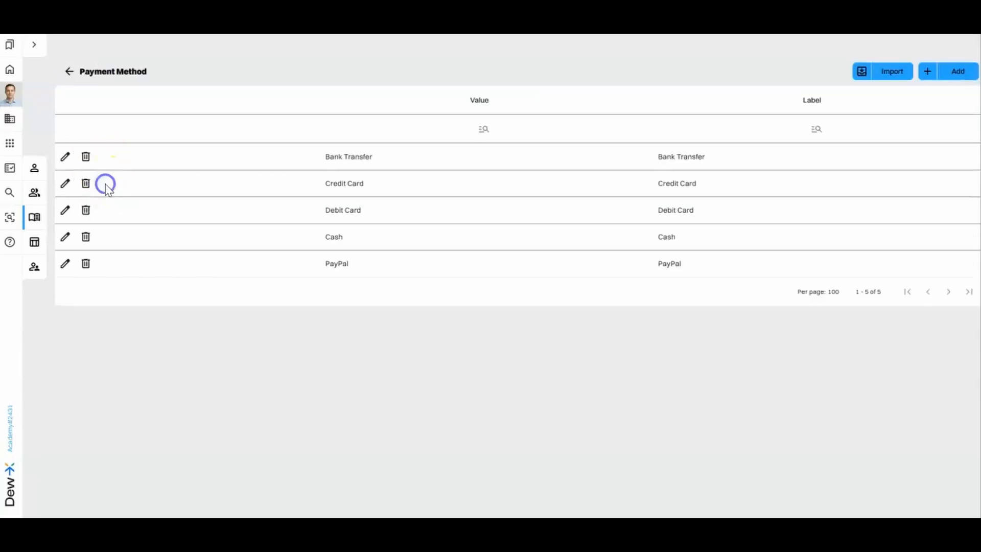
pyautogui.click(70, 72)
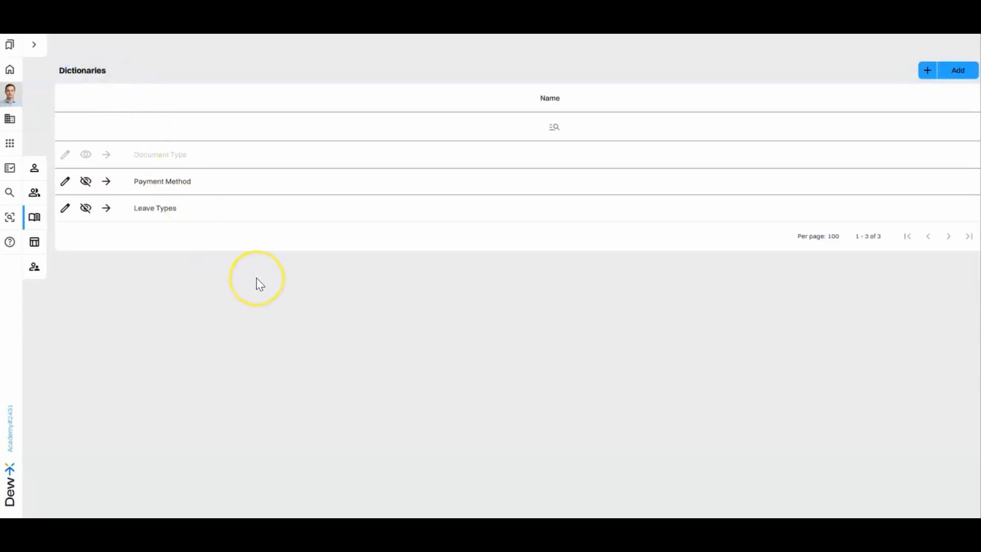
# Create a new dictionary named Departments.
pyautogui.click(957, 75)
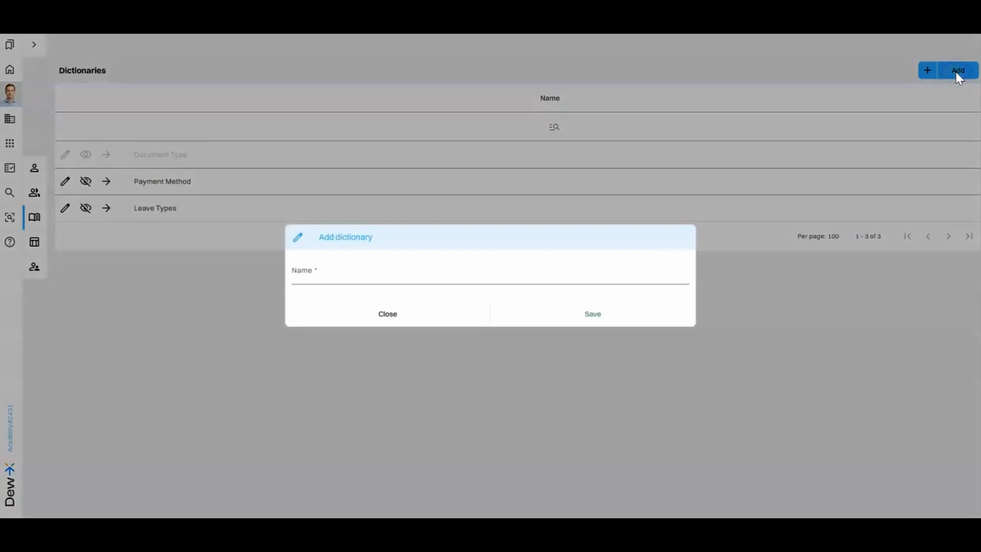
pyautogui.click(356, 274)
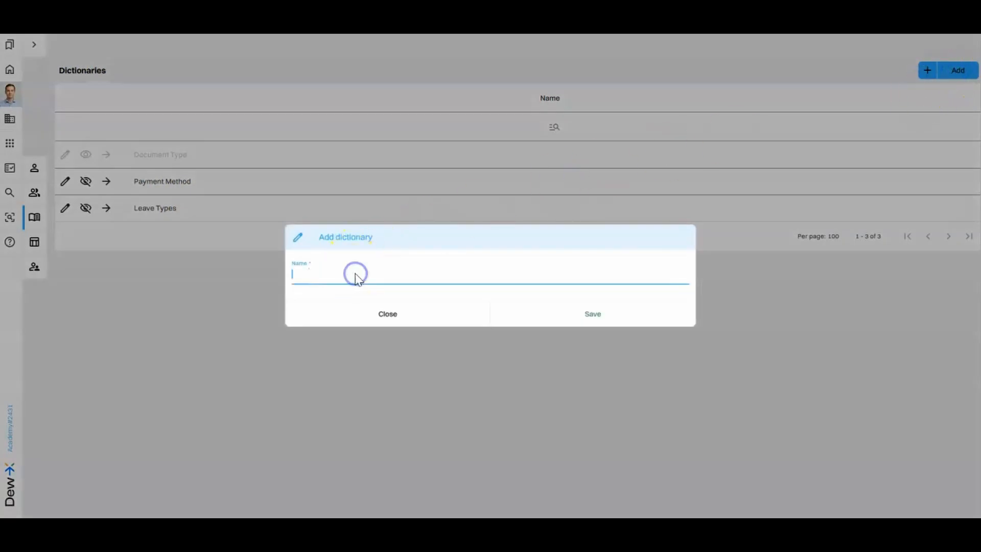
pyautogui.write('Departments')
pyautogui.click(571, 314)
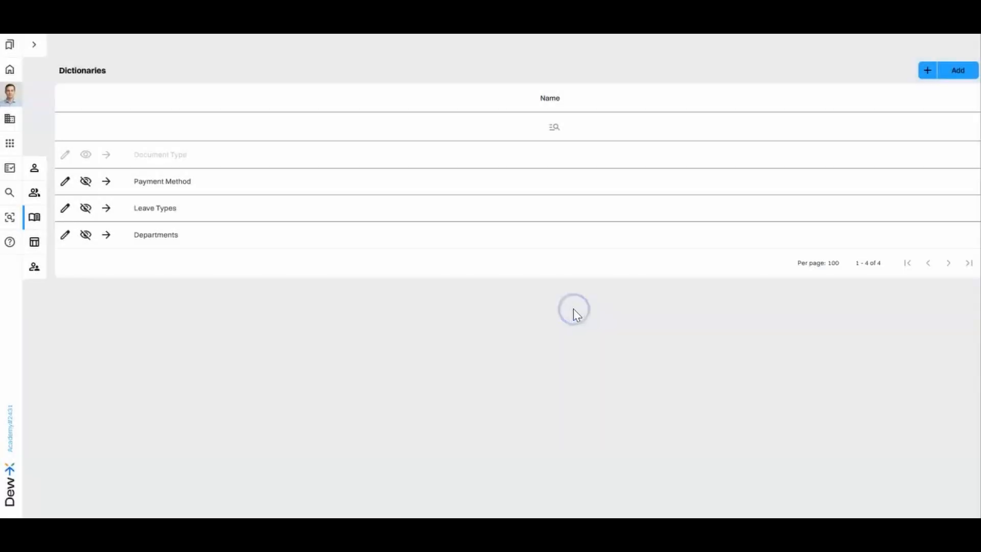
# Add the value Accounting to the Departments dictionary, leaving its label blank.
pyautogui.click(113, 237)
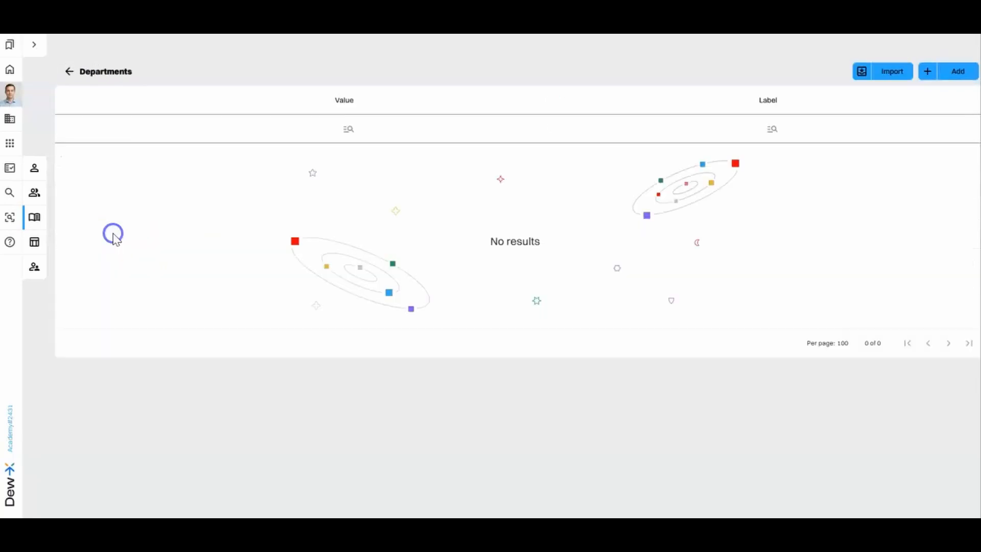
pyautogui.click(956, 74)
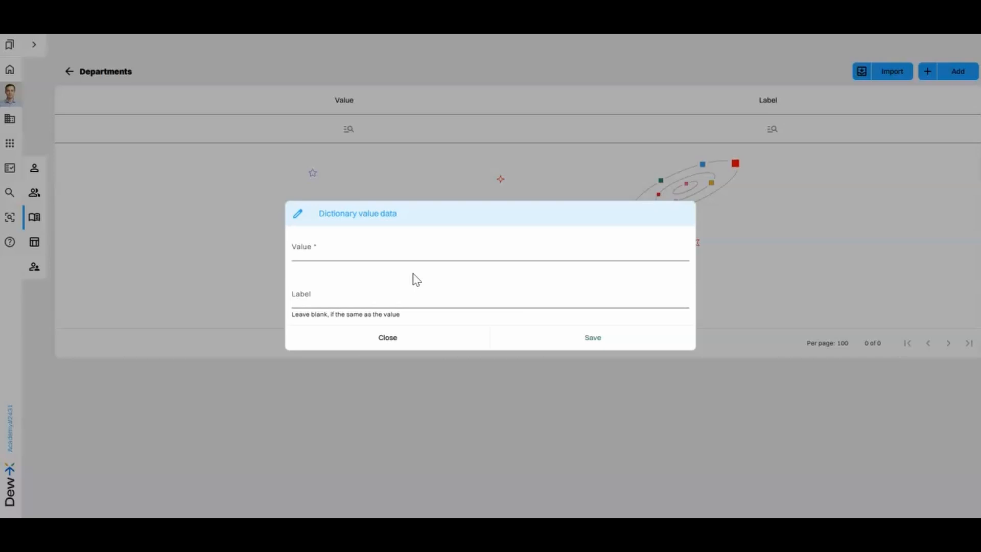
pyautogui.click(359, 253)
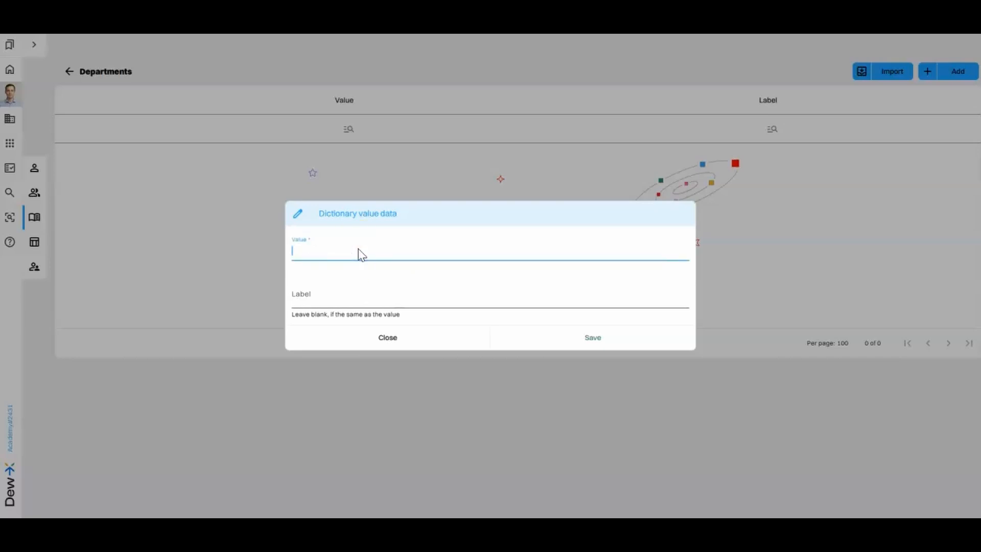
pyautogui.write('Accounting')
pyautogui.click(557, 338)
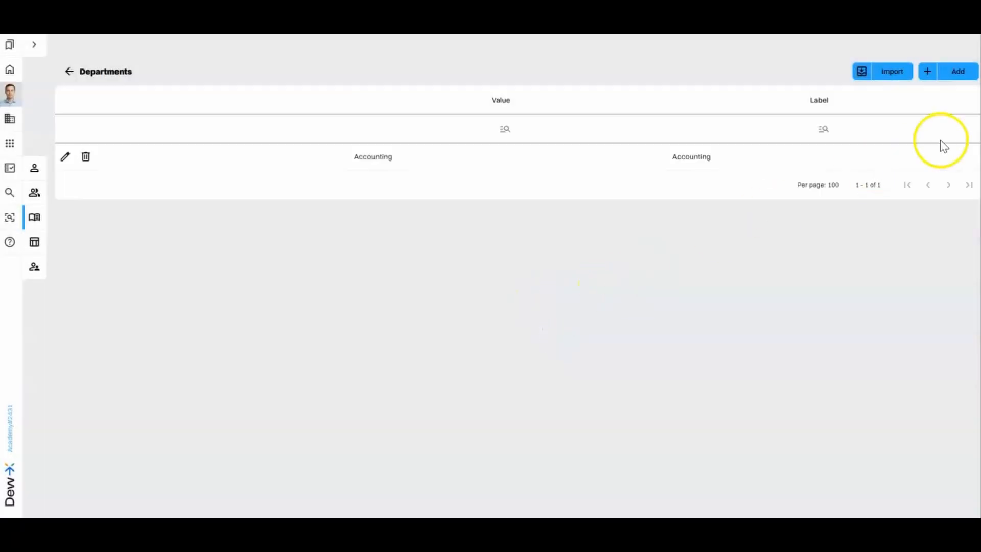
# Add the values Legal and Commercial to the Departments dictionary, leaving their labels blank.
pyautogui.click(952, 78)
pyautogui.click(487, 254)
pyautogui.write('Legal')
pyautogui.click(570, 336)
pyautogui.click(949, 80)
pyautogui.click(343, 251)
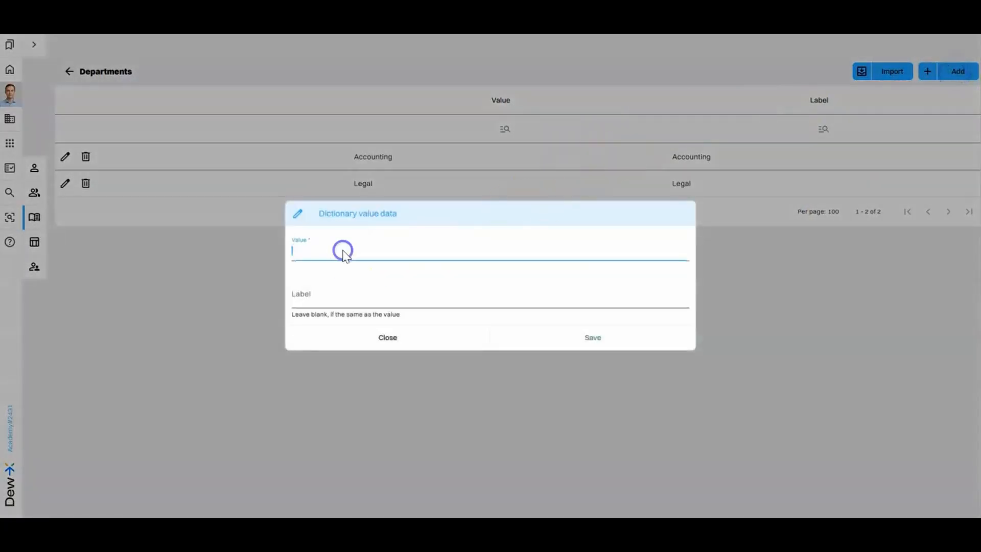
pyautogui.write('Commercial')
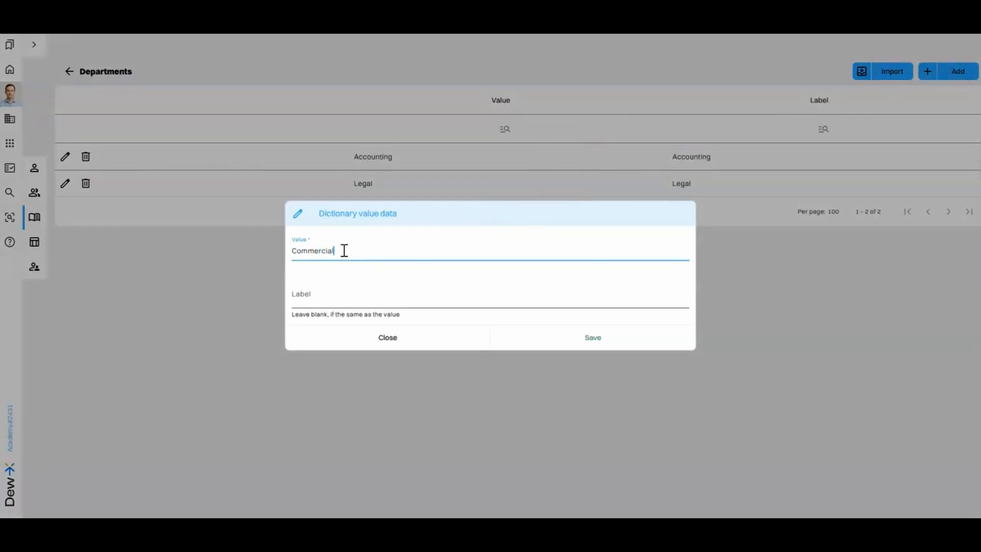
pyautogui.click(588, 333)
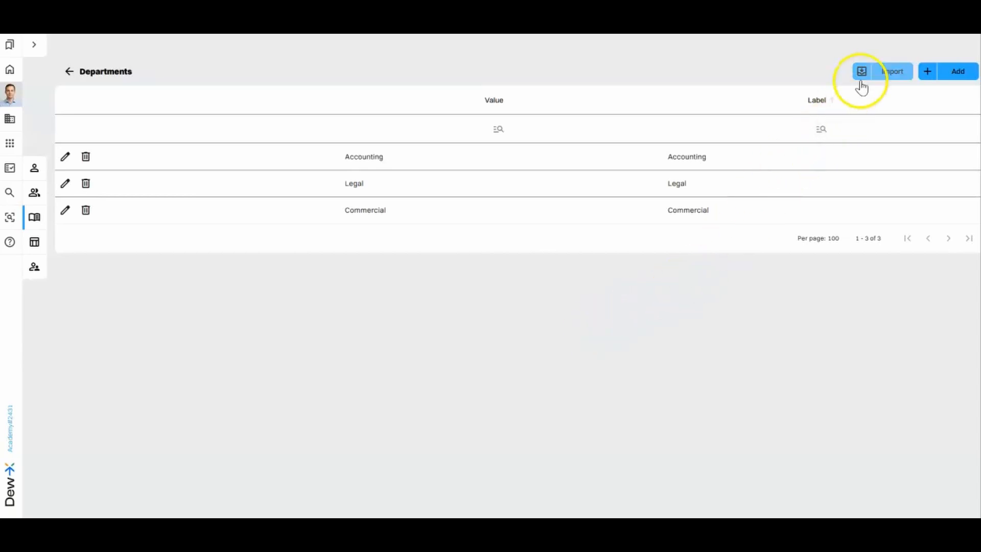
# Open the import option for dictionary values and examine the header row and the Registration number and User columns in the source spreadsheet.
pyautogui.click(899, 74)
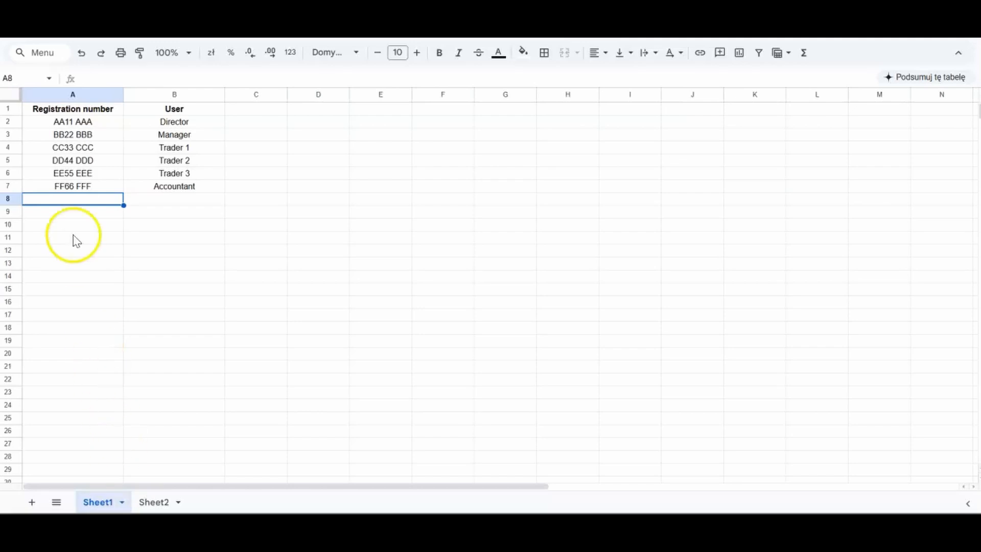
pyautogui.click(8, 107)
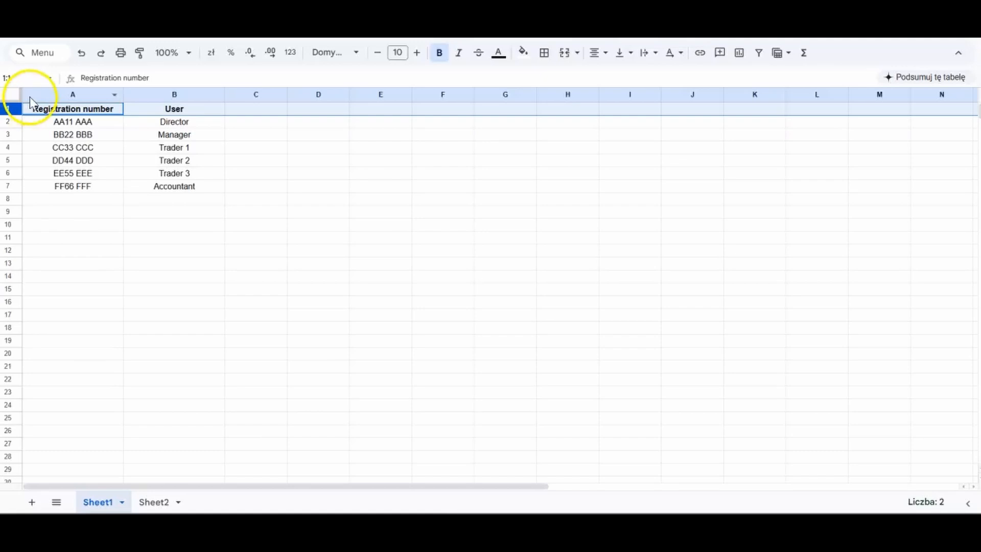
pyautogui.click(54, 94)
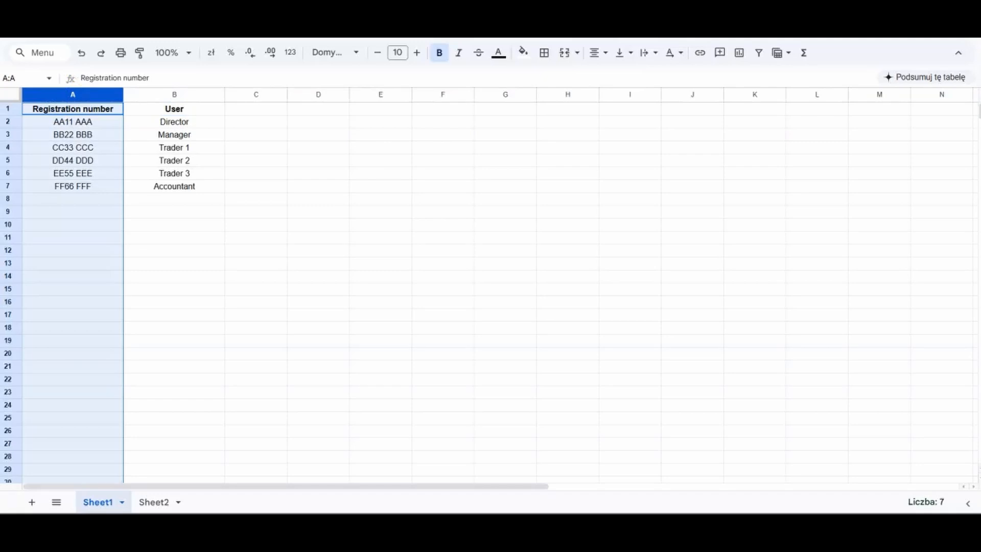
pyautogui.click(152, 94)
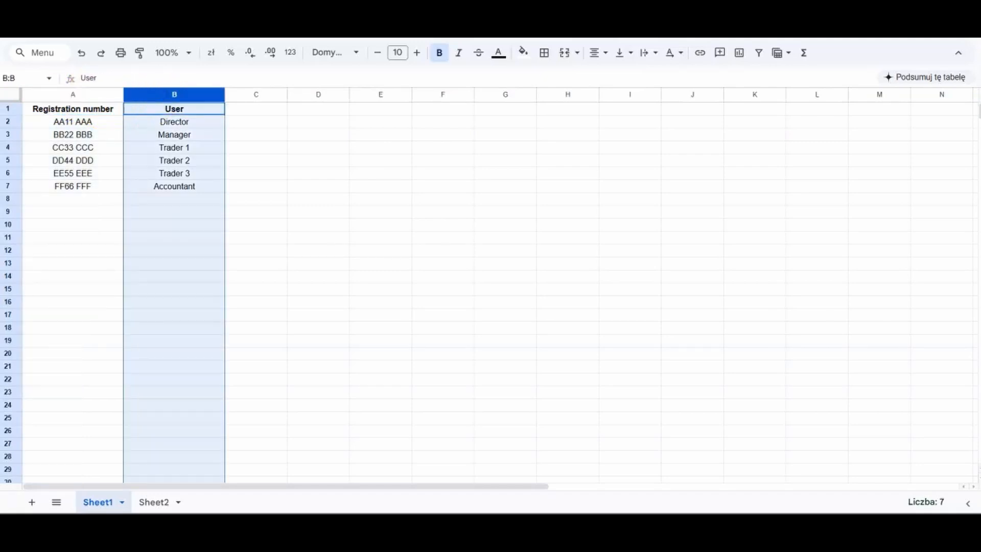
pyautogui.click(70, 199)
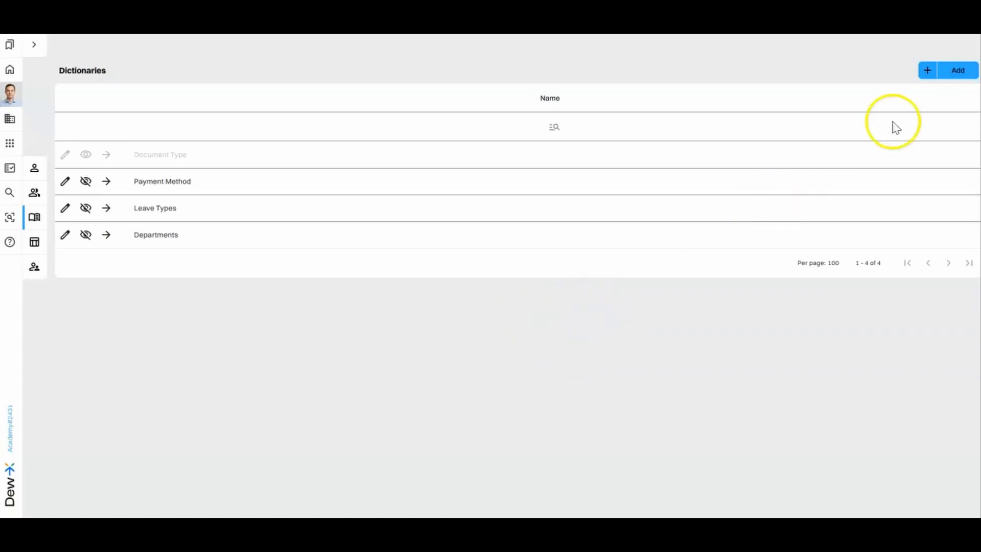
# Create a new dictionary named Company Cars.
pyautogui.click(951, 70)
pyautogui.click(470, 275)
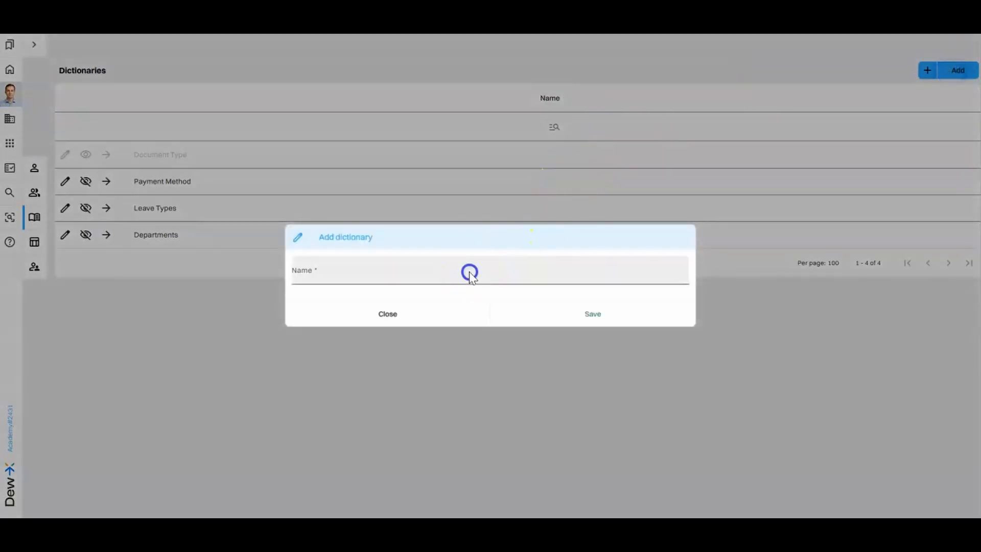
pyautogui.write('Company Cars')
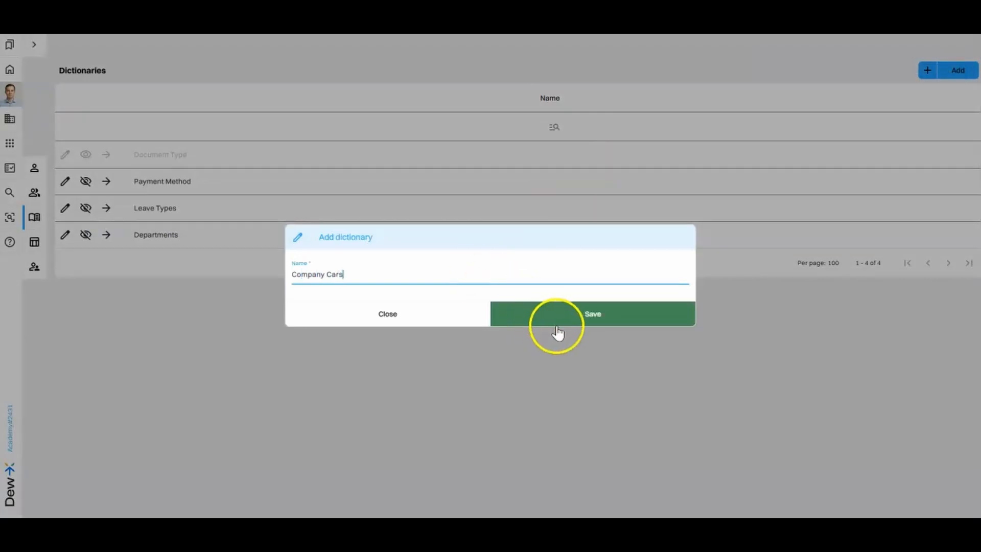
pyautogui.click(572, 313)
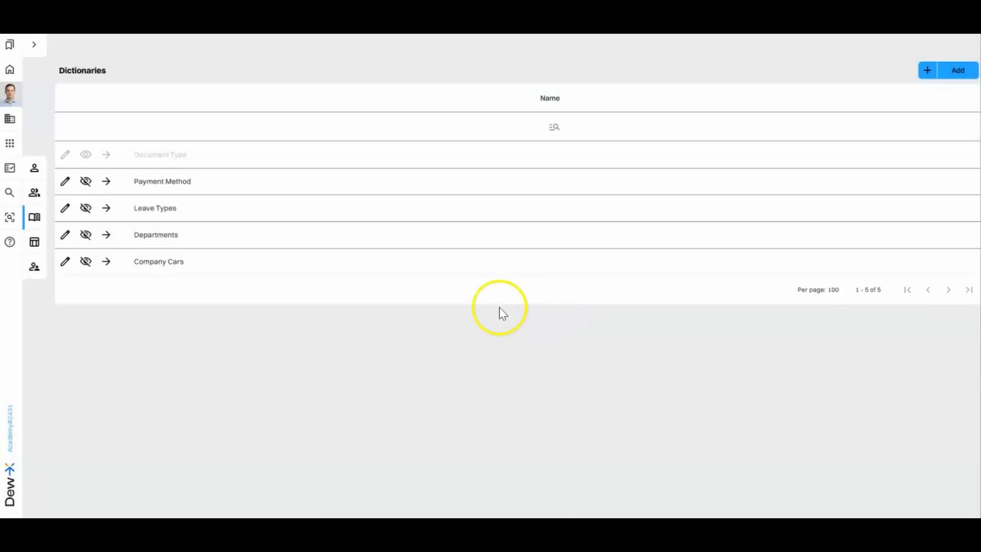
# Import the values from registration-numbers (1).xlsx into the Company Cars dictionary.
pyautogui.click(107, 262)
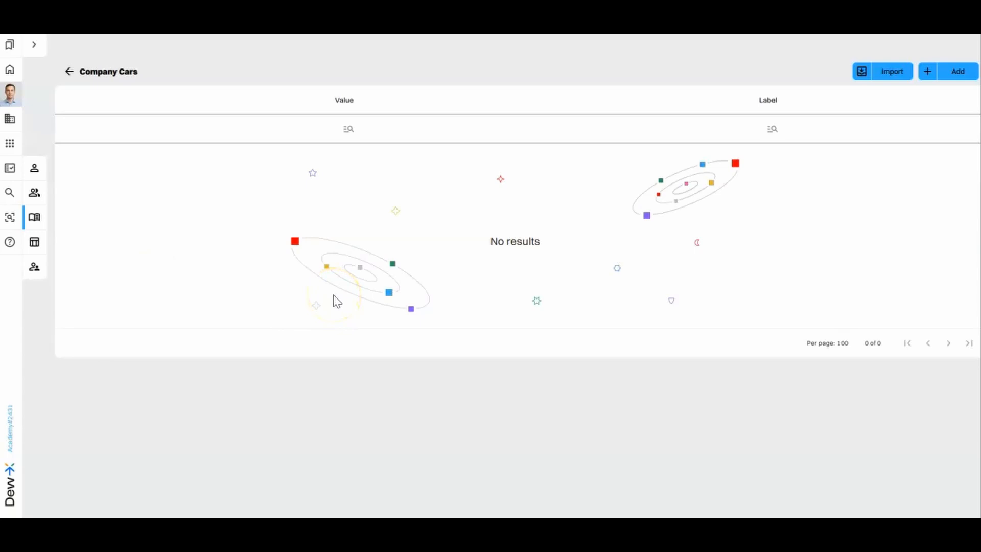
pyautogui.click(888, 73)
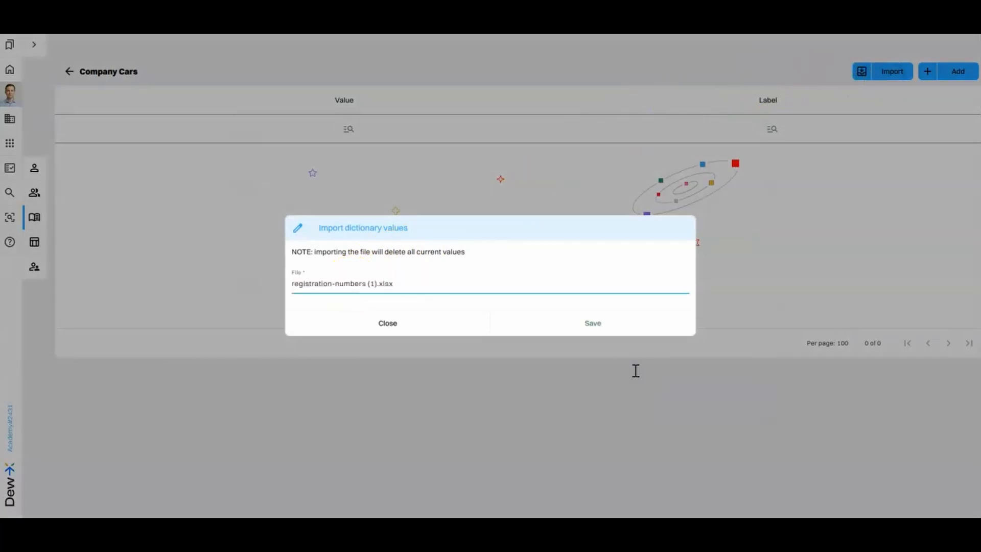
pyautogui.click(638, 326)
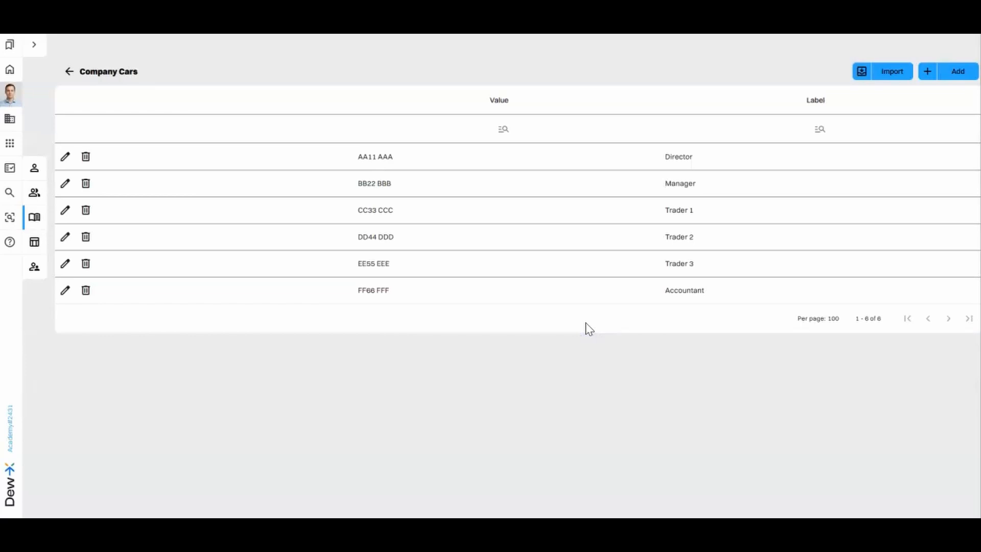
# Open the Purchase request process for editing and show the fields of its Purchase application activity.
pyautogui.click(11, 145)
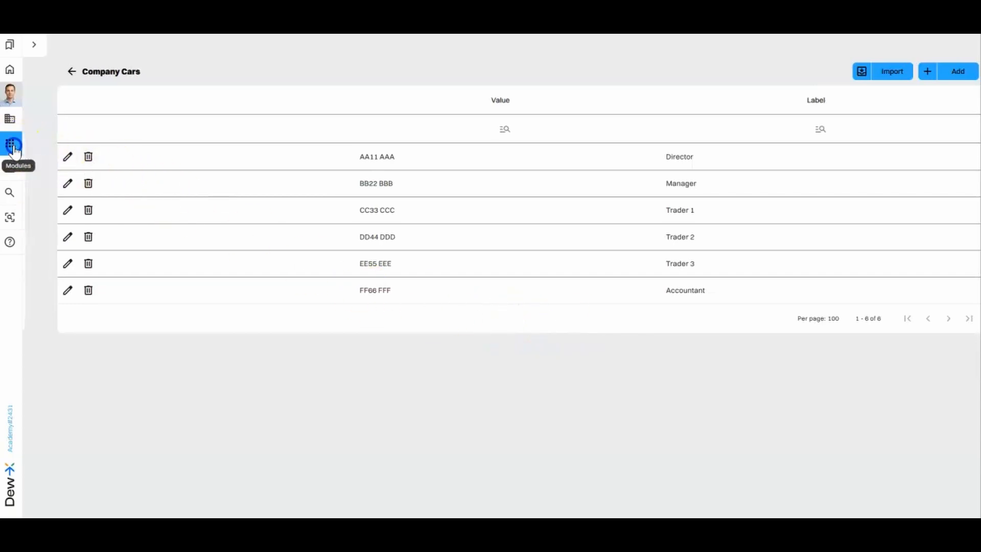
pyautogui.click(72, 147)
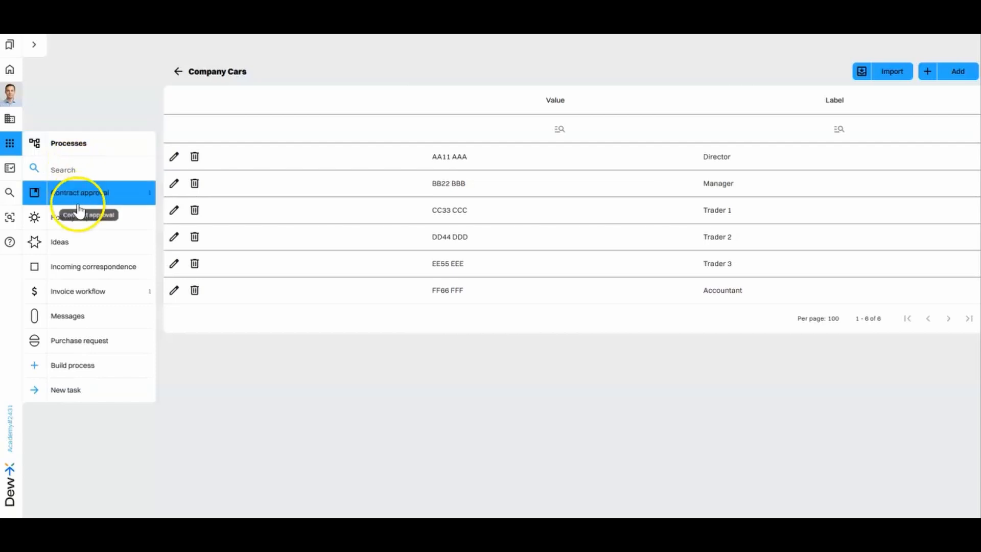
pyautogui.click(98, 339)
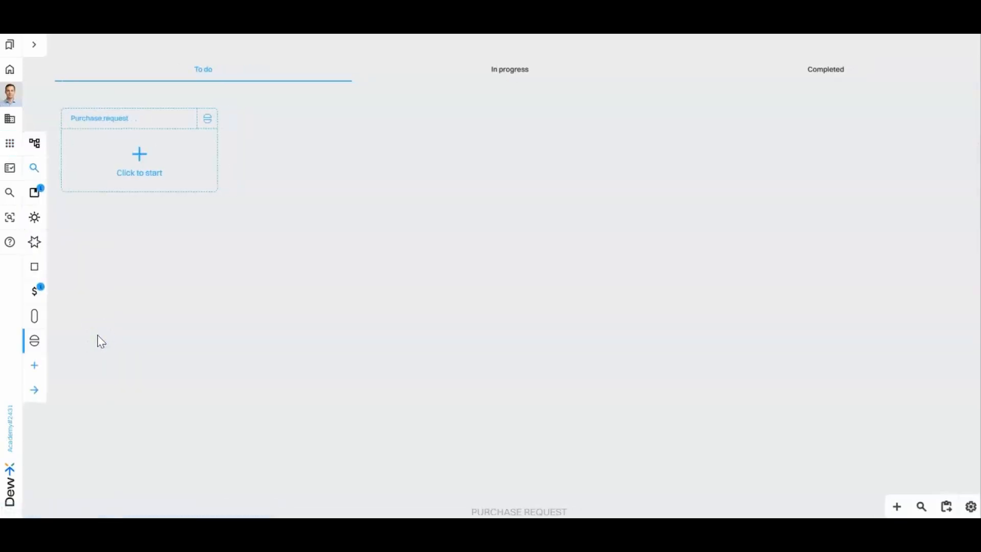
pyautogui.click(970, 507)
pyautogui.click(920, 428)
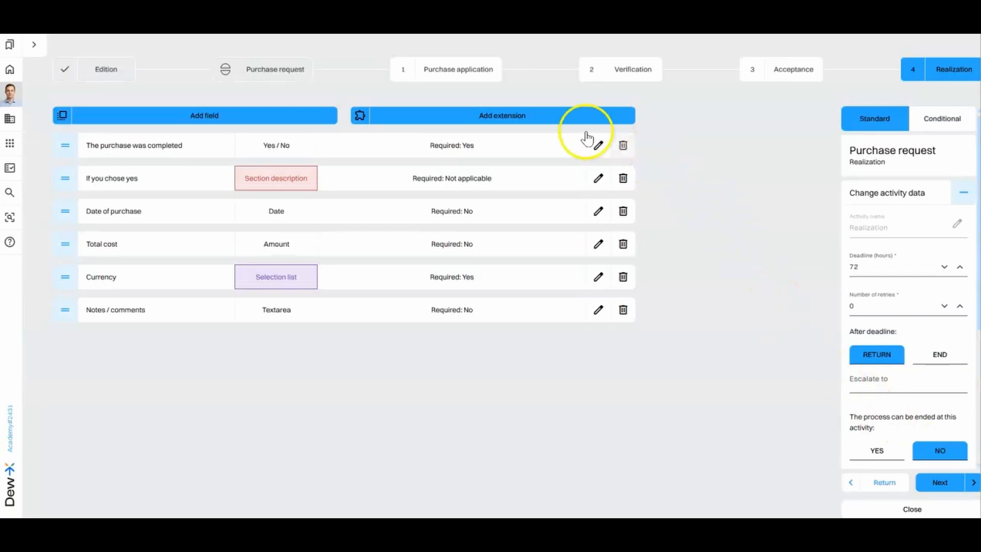
pyautogui.click(456, 73)
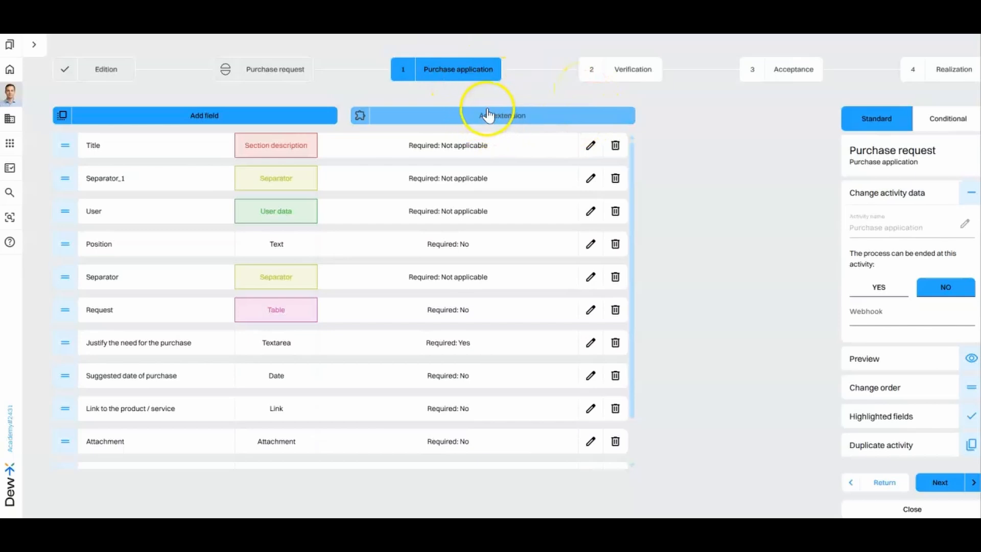
# Start a new extension of type Dictionary labelled Departments on the Purchase application activity.
pyautogui.click(531, 120)
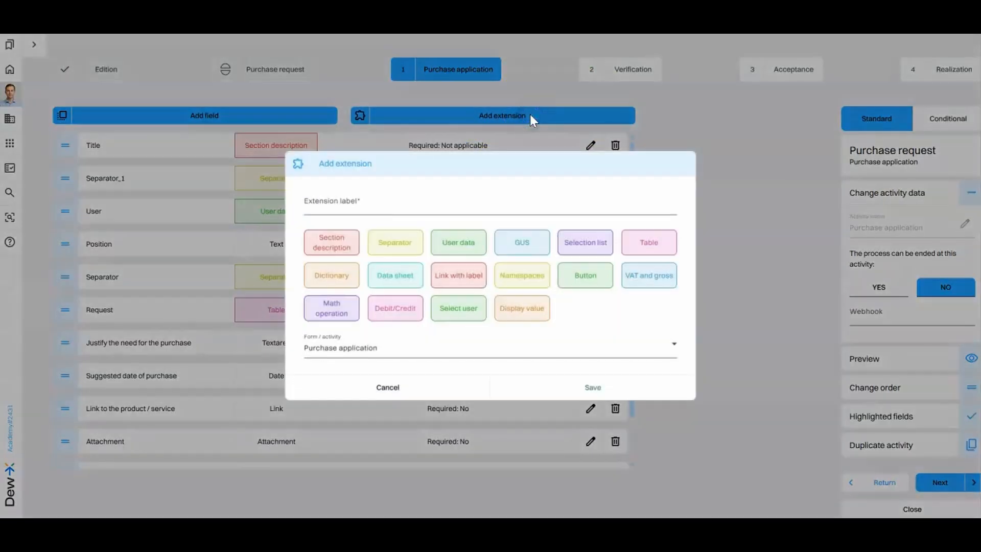
pyautogui.click(466, 154)
pyautogui.click(398, 207)
pyautogui.write('Departments')
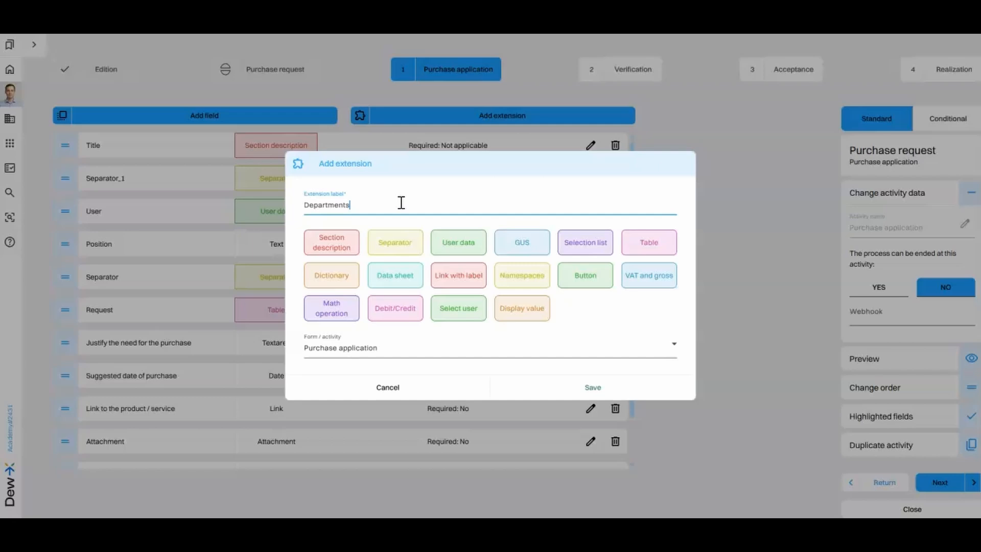
pyautogui.click(338, 271)
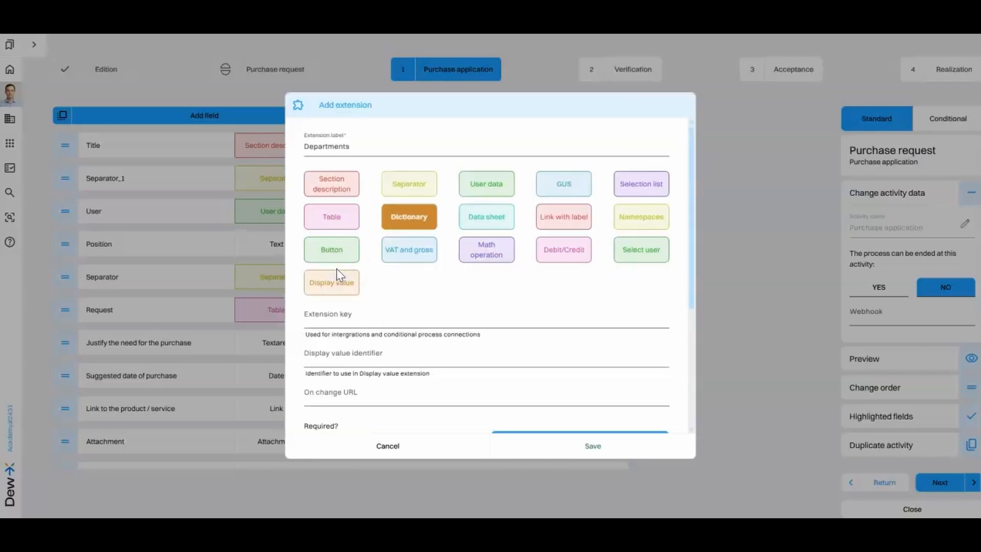
pyautogui.click(342, 310)
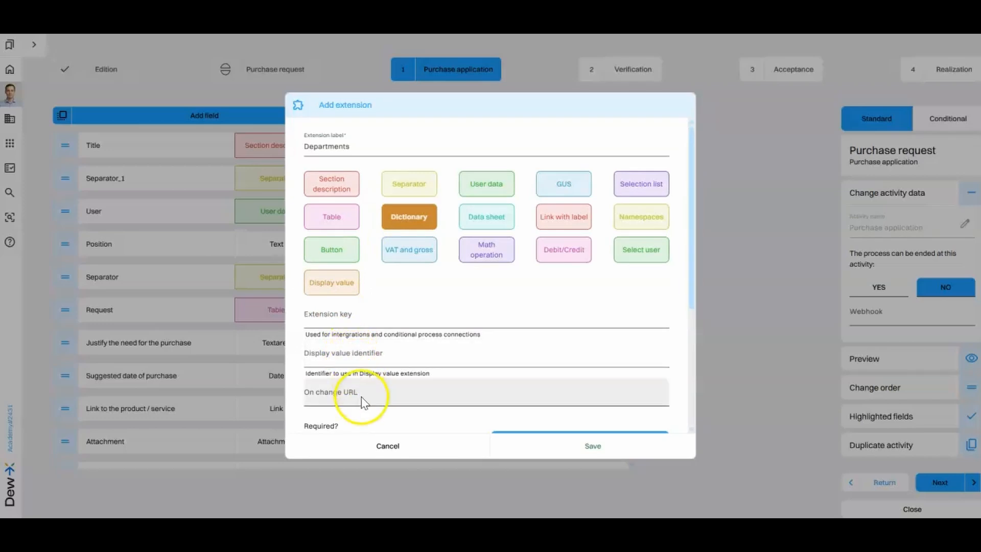
# Make the Departments extension required, link it to the Departments dictionary and save it.
pyautogui.scroll(-3, 362, 403)
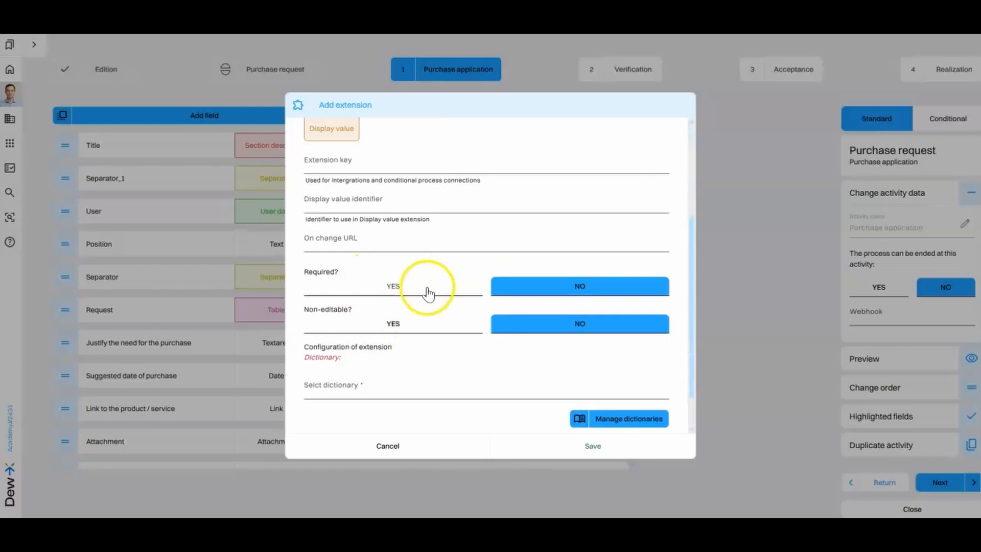
pyautogui.click(384, 292)
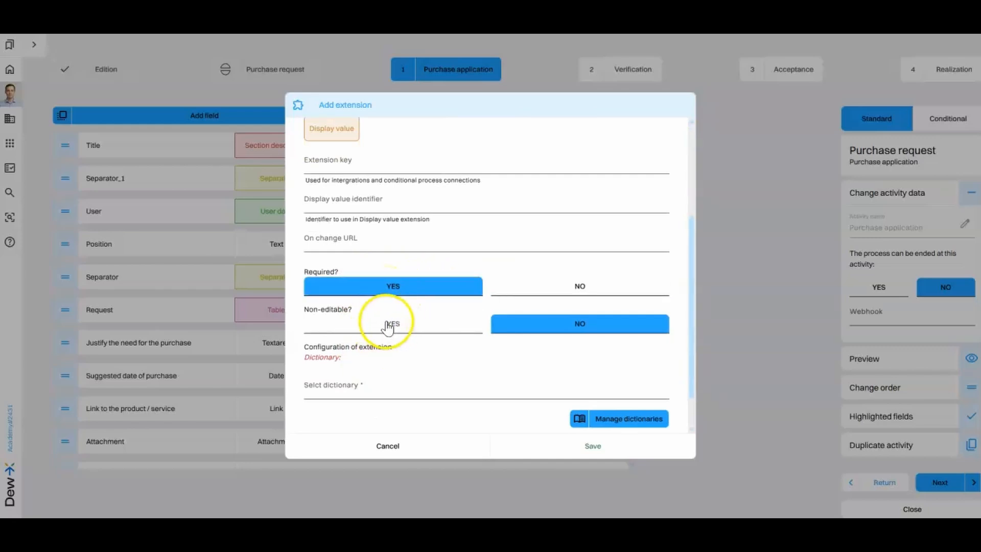
pyautogui.click(416, 390)
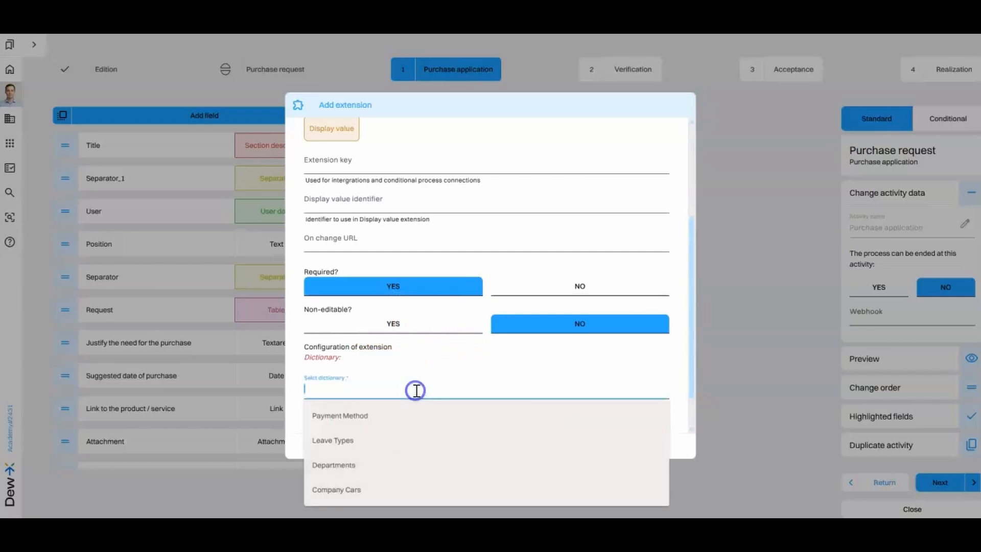
pyautogui.click(373, 466)
pyautogui.click(581, 455)
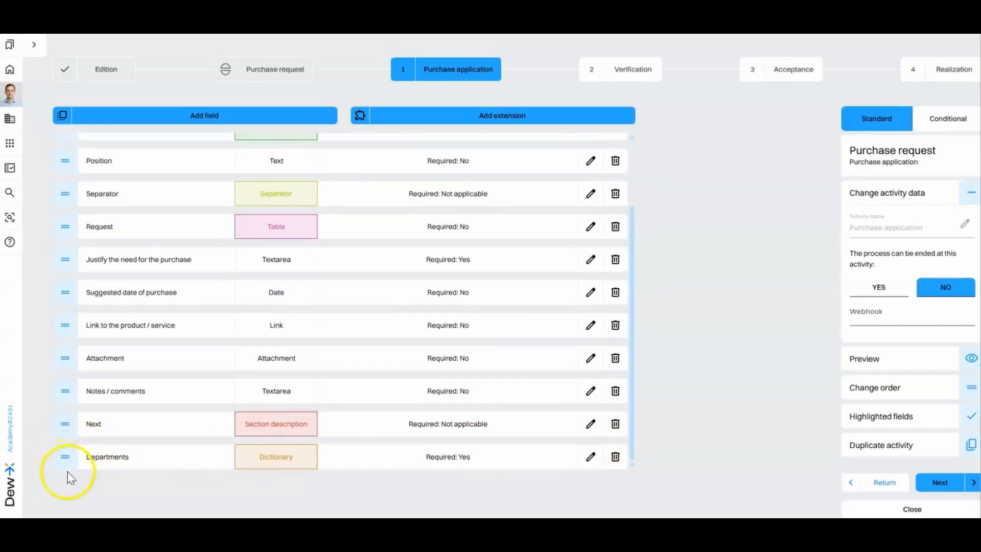
# Move the Departments extension directly below the Position field in the Purchase application form.
pyautogui.moveTo(65, 456); pyautogui.dragTo(54, 203)
pyautogui.scroll(1, 551, 249)
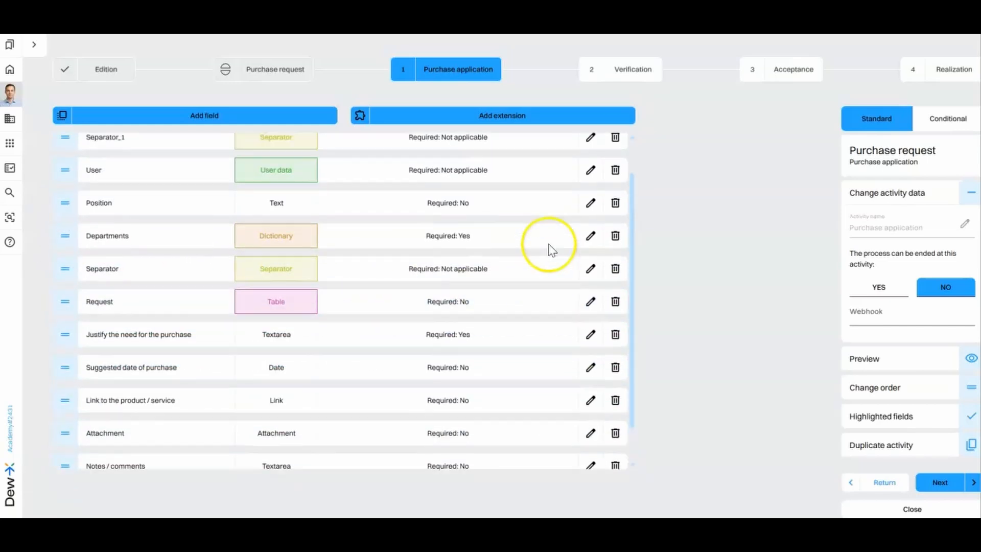
pyautogui.scroll(1, 551, 250)
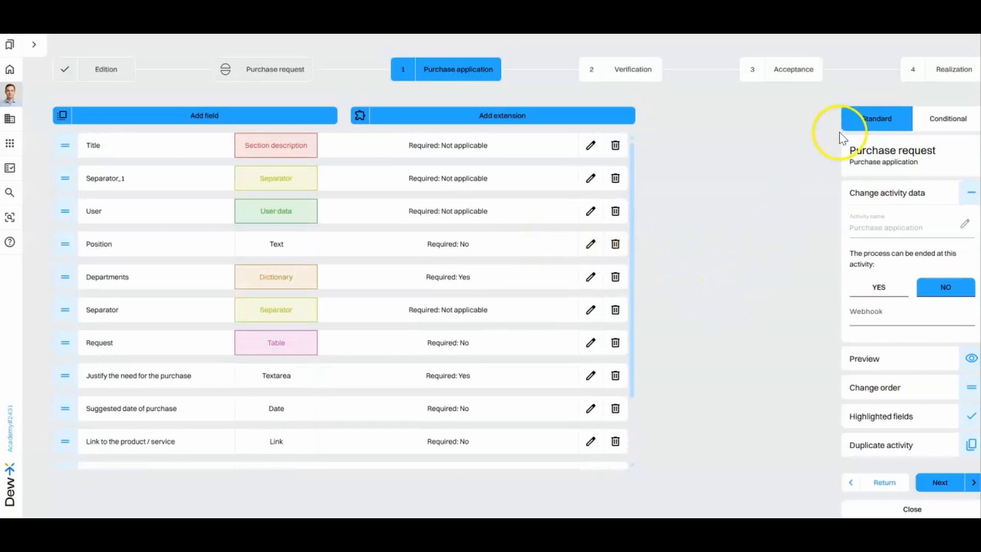
# Go to the Realization activity and finish editing the Purchase request process.
pyautogui.click(932, 78)
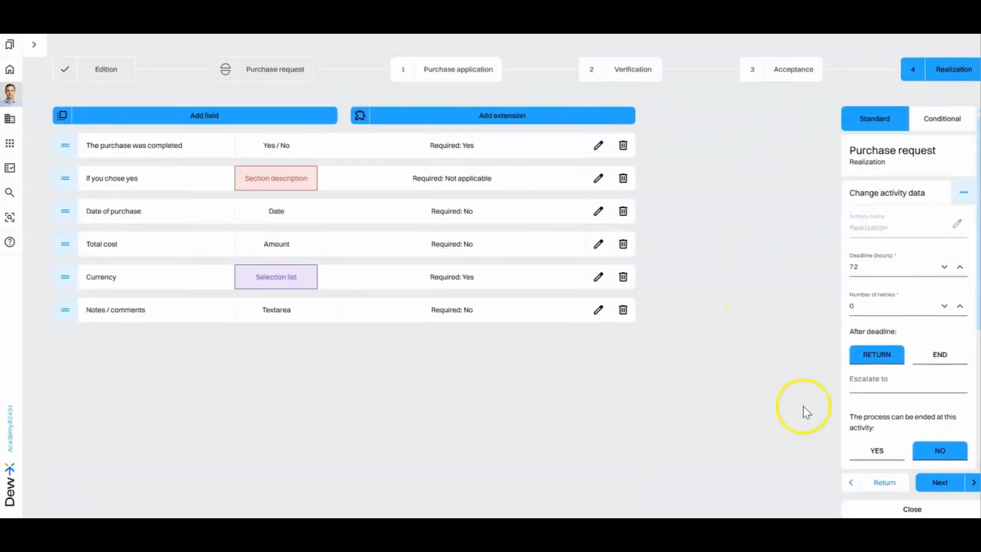
pyautogui.click(942, 486)
pyautogui.click(923, 462)
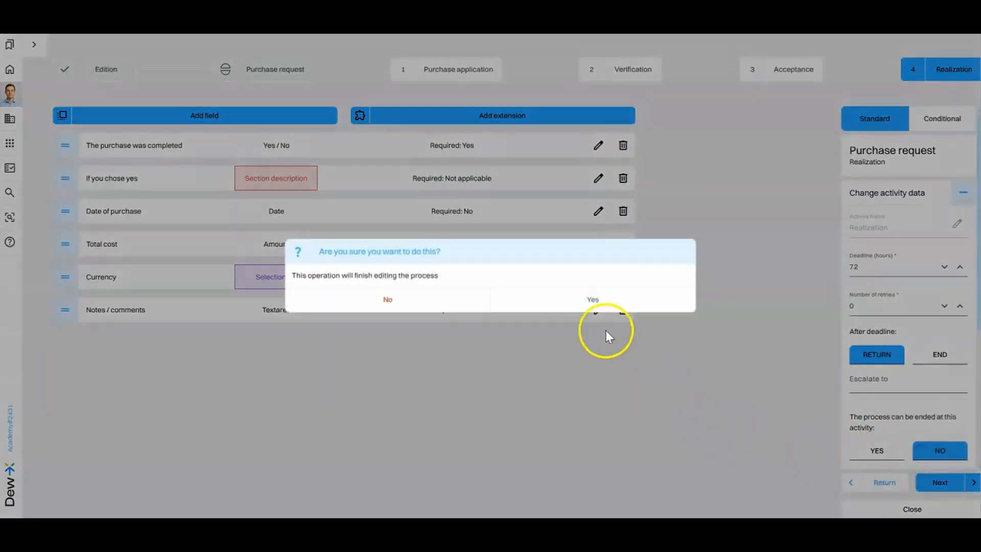
pyautogui.click(582, 299)
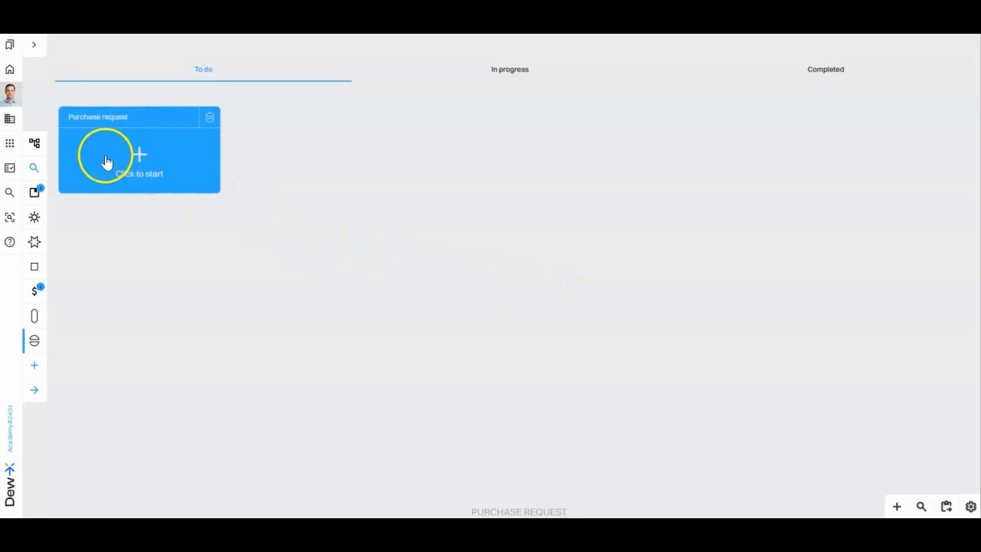
# Start a new Purchase request and check the values offered in its Departments field.
pyautogui.click(152, 158)
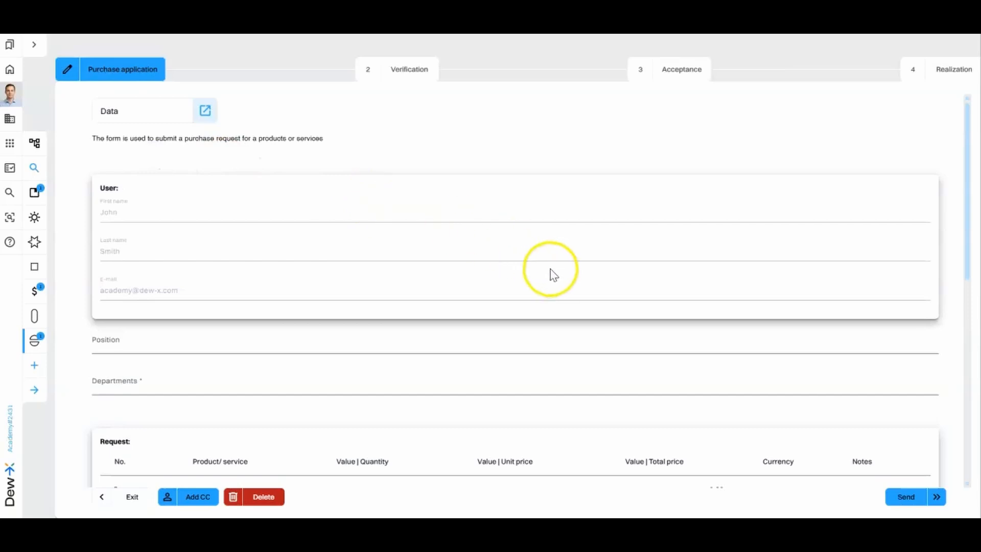
pyautogui.click(198, 383)
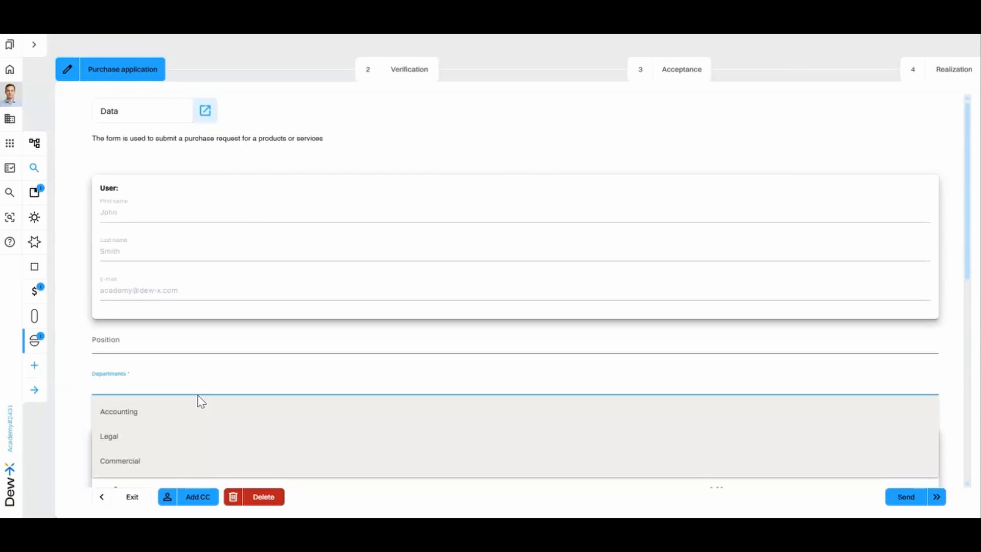
pyautogui.click(188, 381)
# Exit the purchase request form without saving and go to the list of dictionaries.
pyautogui.click(10, 170)
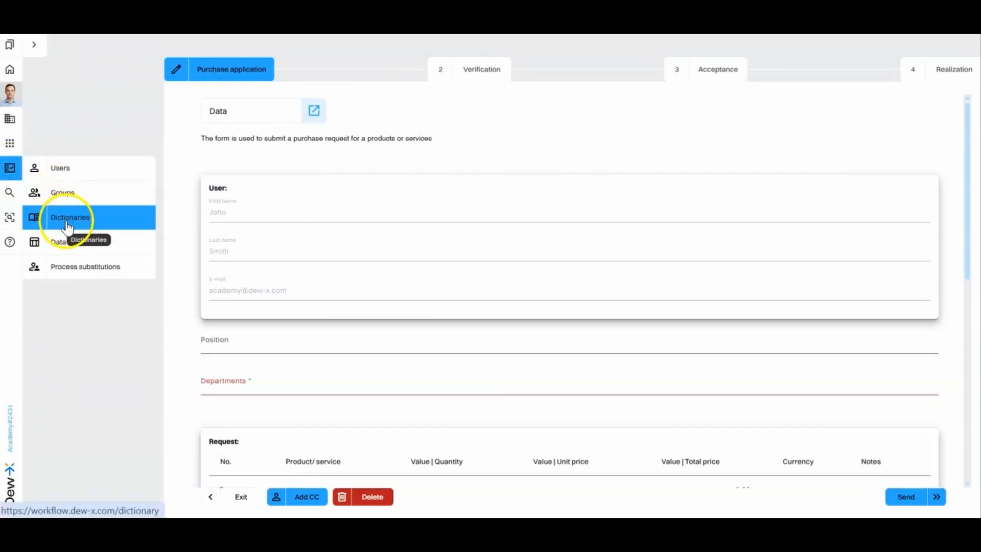
pyautogui.click(66, 221)
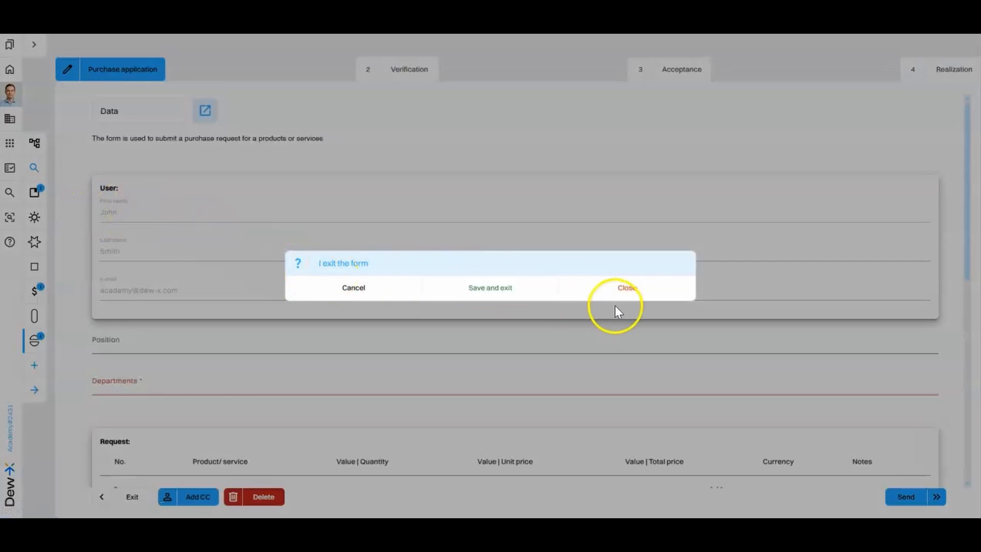
pyautogui.click(629, 295)
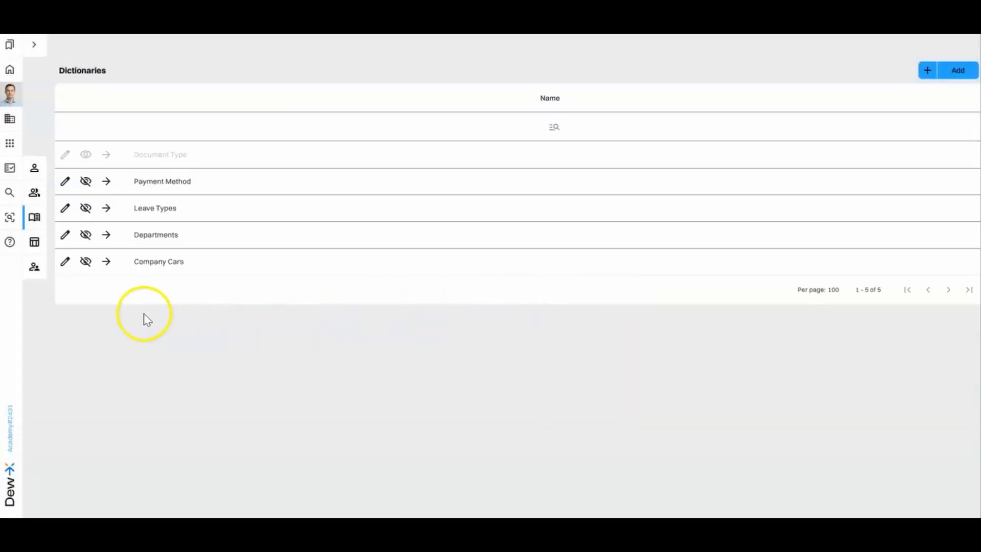
# Open the Departments dictionary and add the value Marketing, leaving its label blank.
pyautogui.click(107, 236)
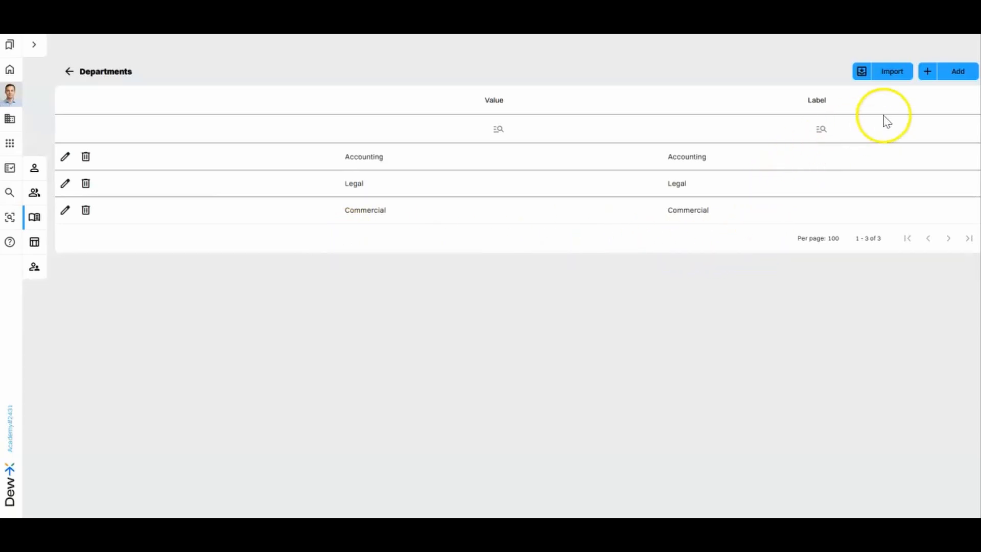
pyautogui.click(957, 72)
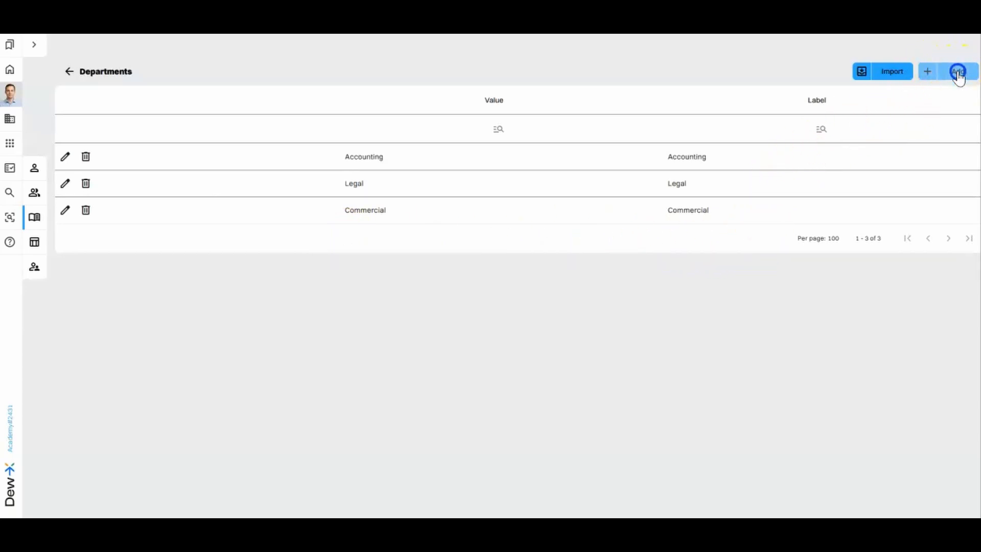
pyautogui.click(381, 250)
pyautogui.write('Marketing')
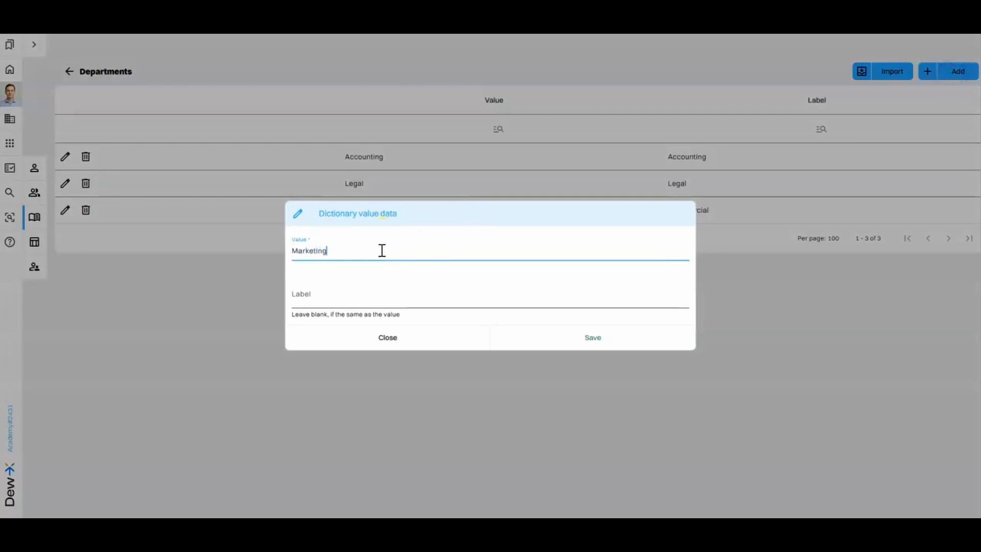
pyautogui.click(581, 338)
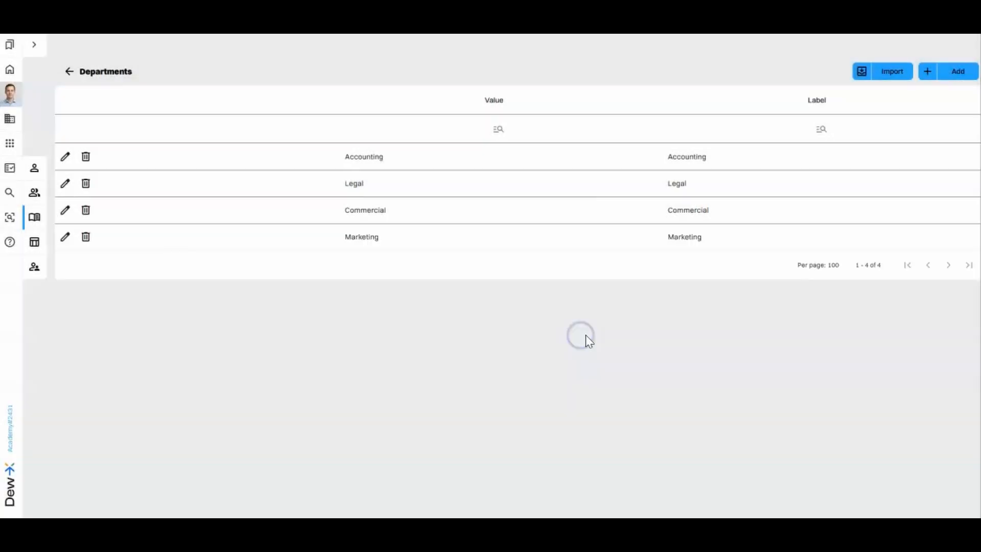